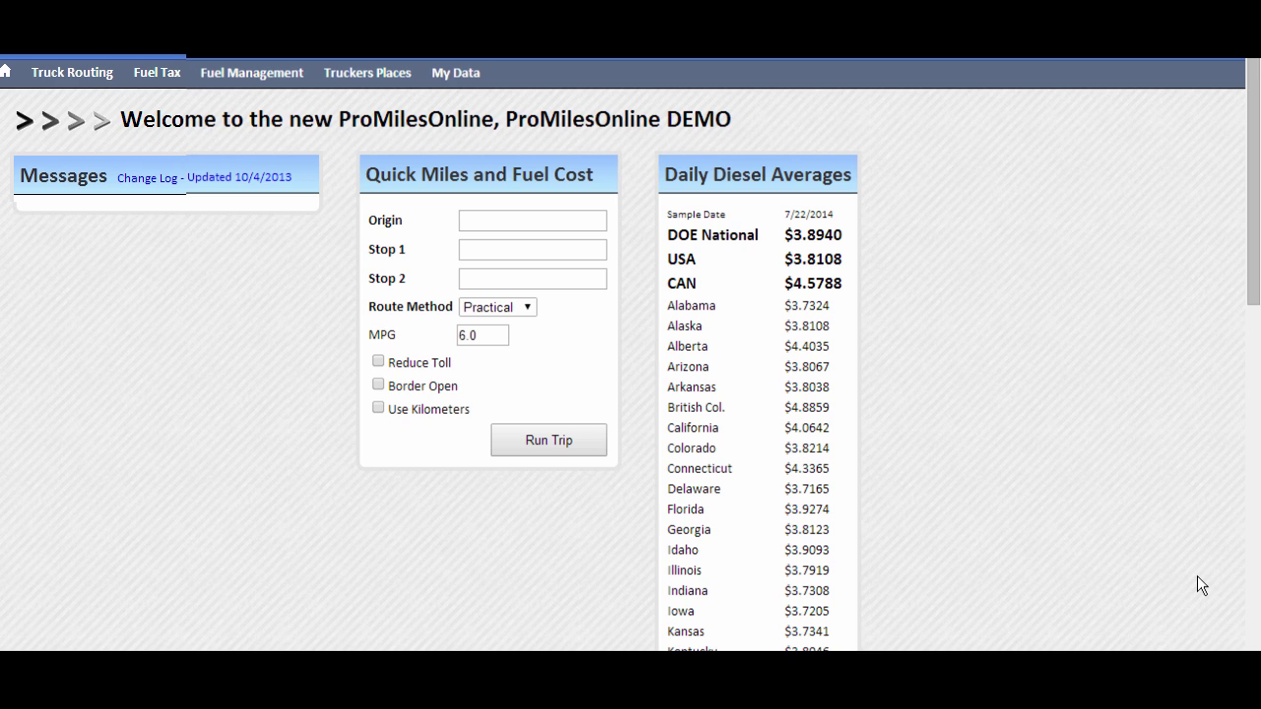
# Quick-estimate Bridge City, TX 77611 to Atlanta, GA (700.3 miles, $437.69 fuel), then go to Truck Routing.
pyautogui.click(571, 221)
pyautogui.write('776')
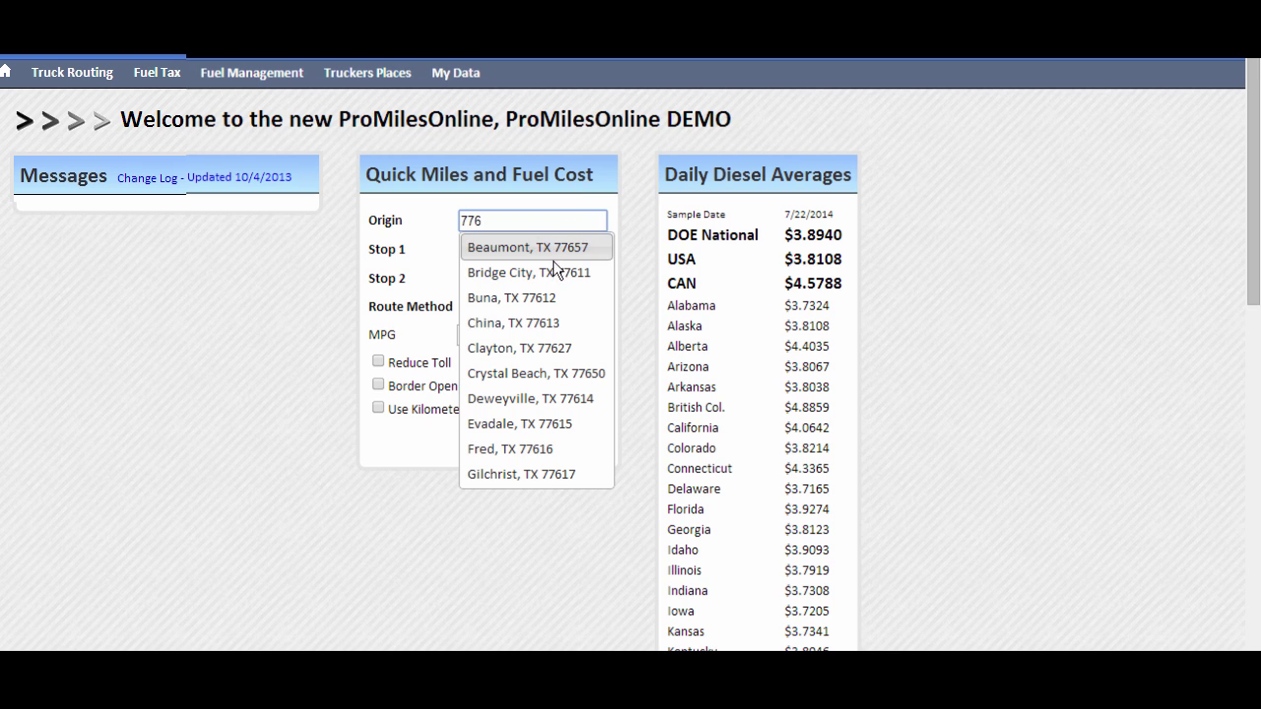
pyautogui.click(549, 273)
pyautogui.click(553, 250)
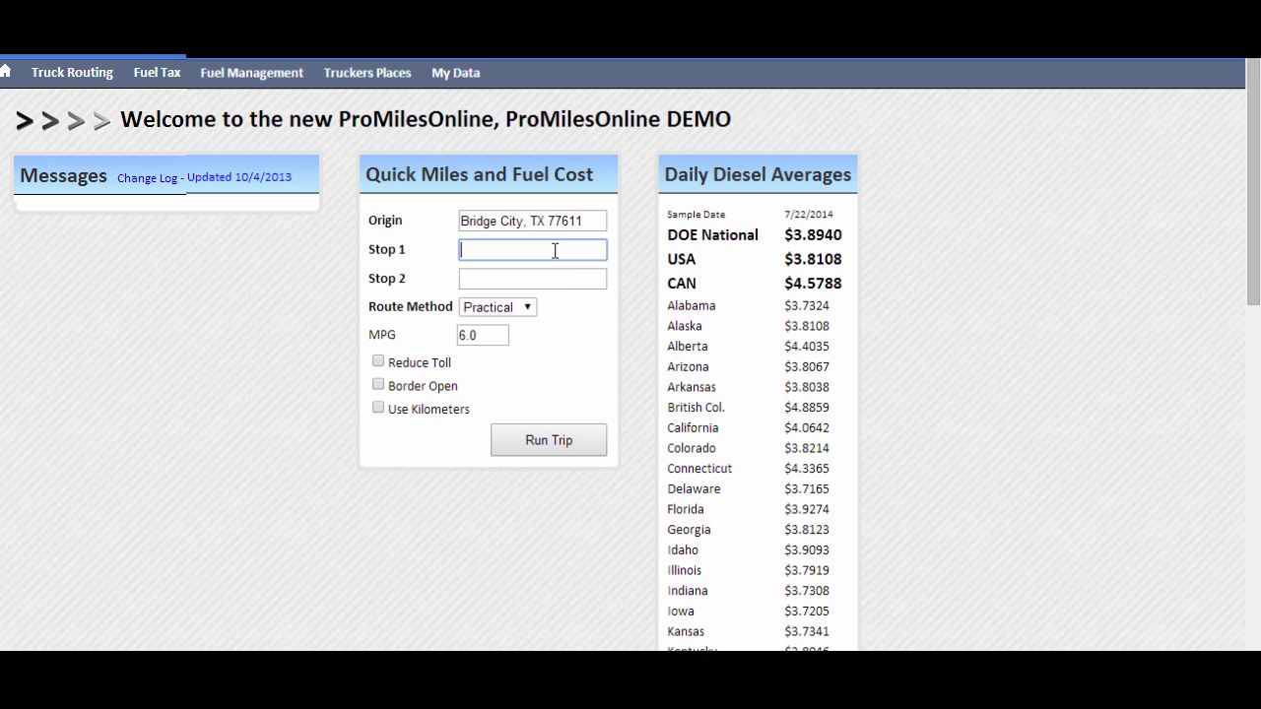
pyautogui.write('atlanta,')
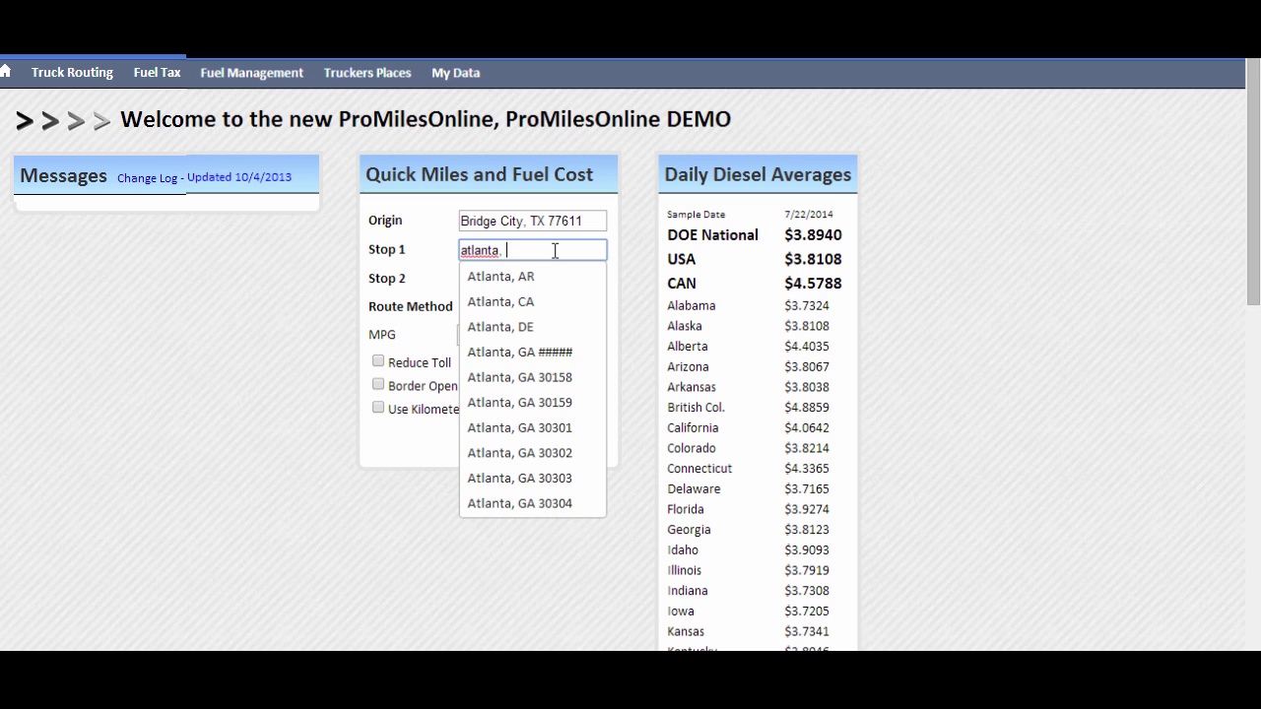
pyautogui.click(534, 353)
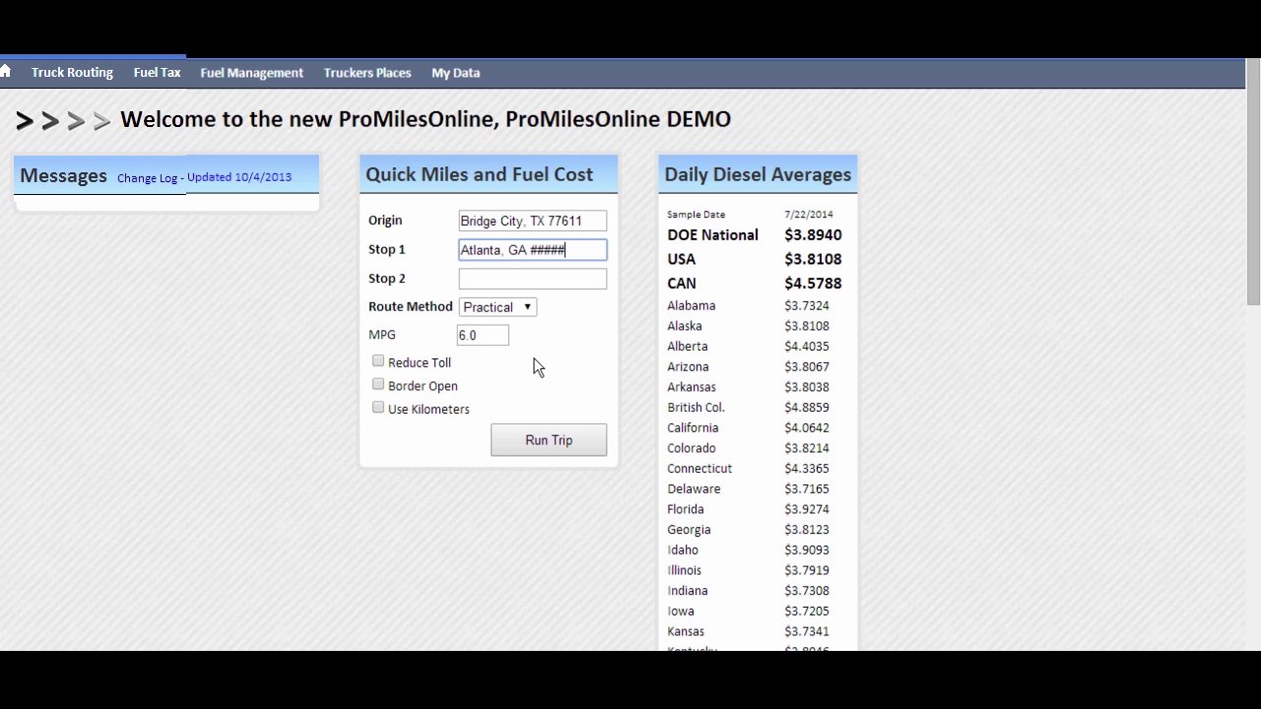
pyautogui.click(549, 445)
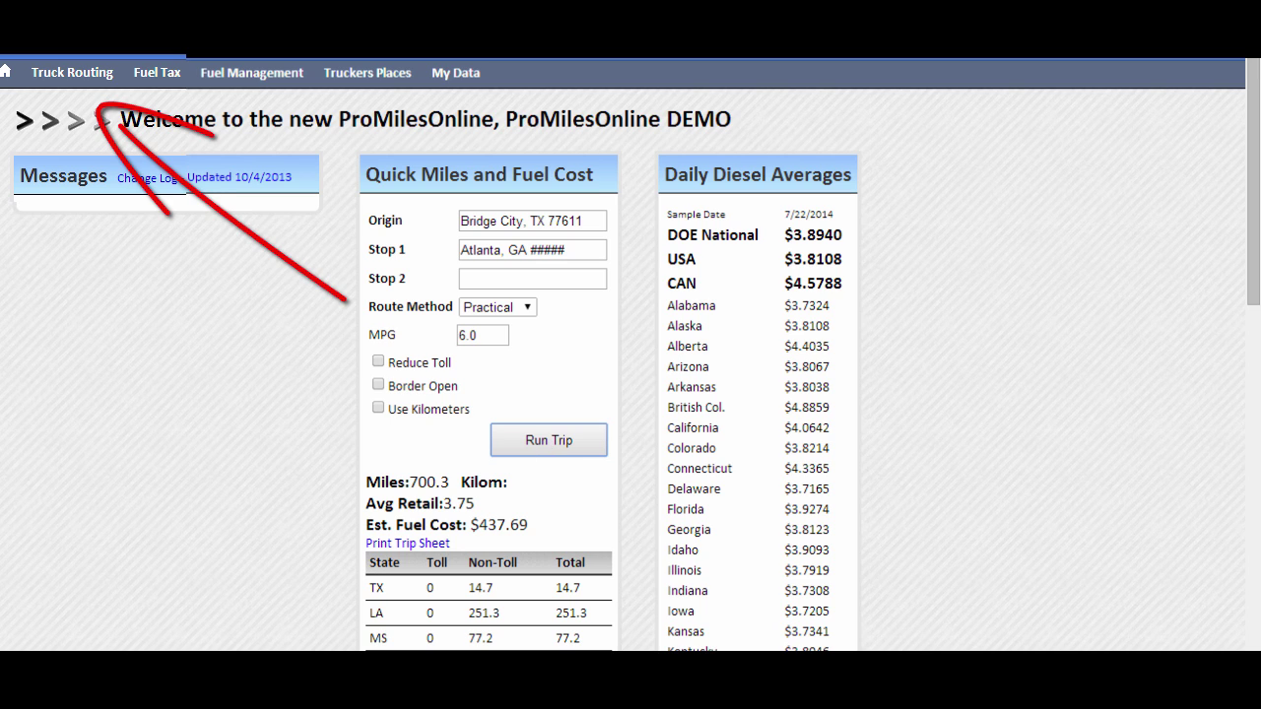
pyautogui.click(101, 79)
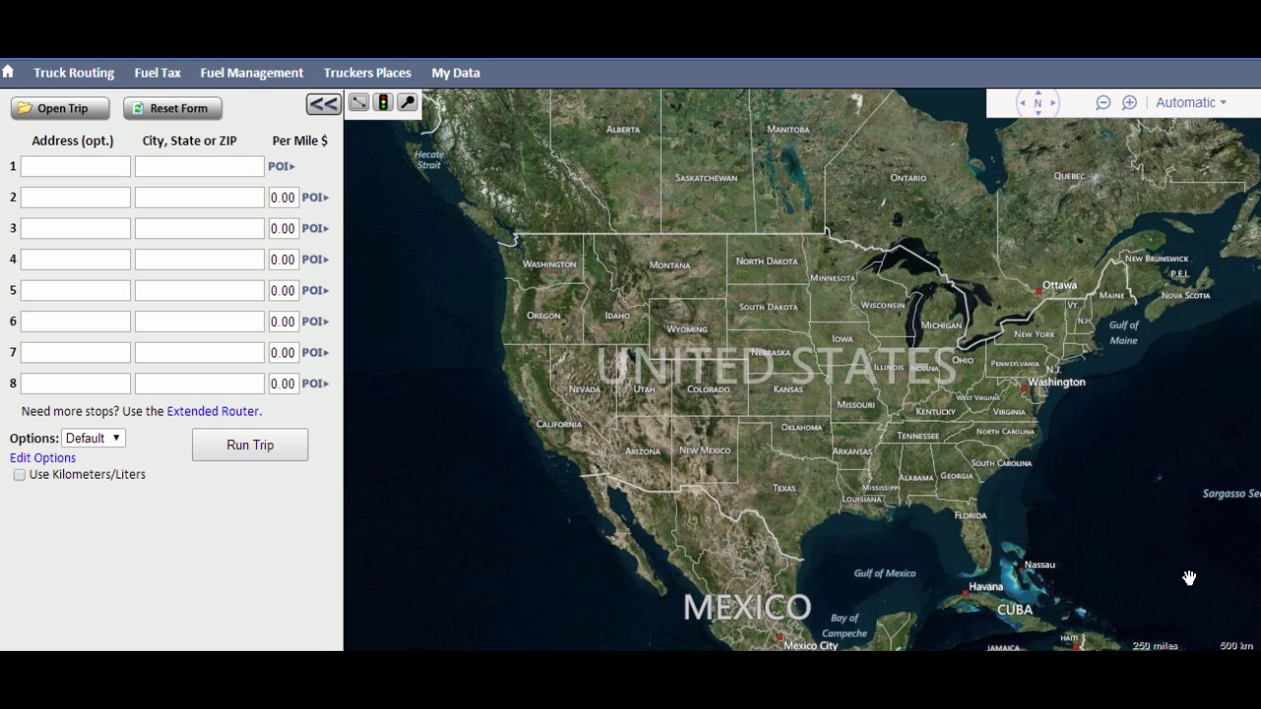
# Place the cursor in the row 1 Address field of the Truck Routing form.
pyautogui.click(109, 168)
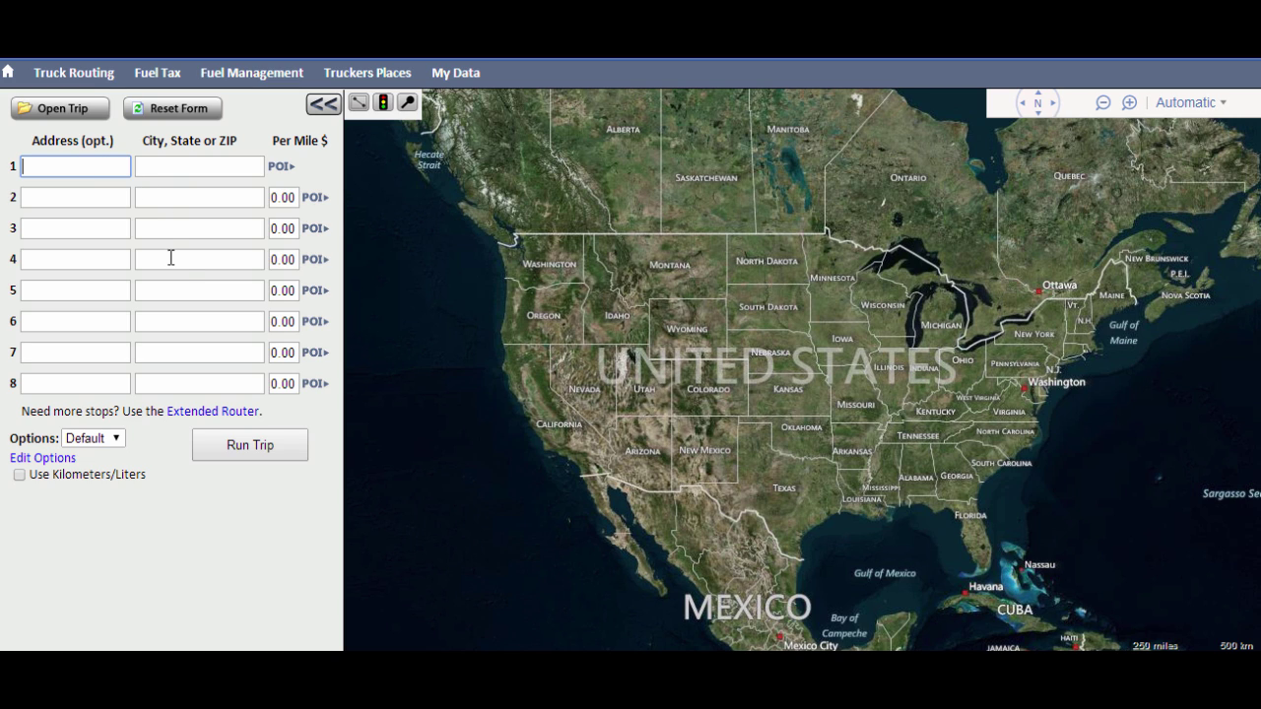
# Enter a street address in Beaumont, TX as the first stop.
pyautogui.press('Tab')
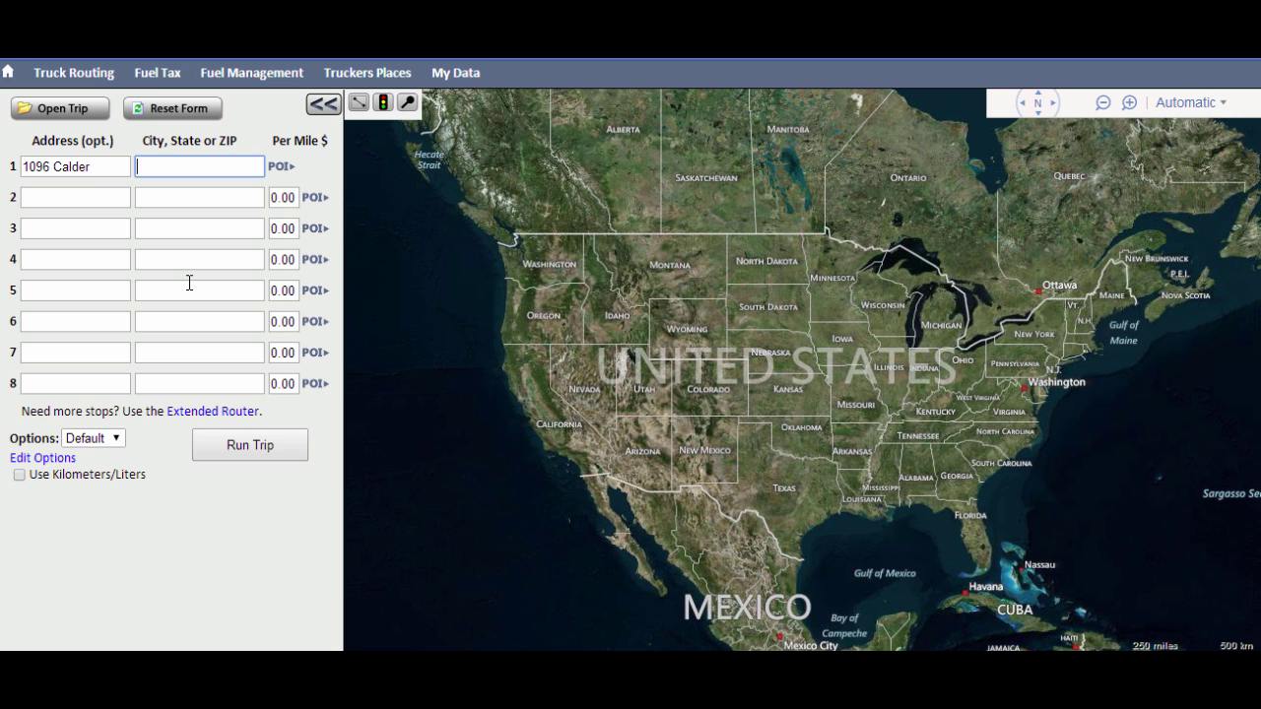
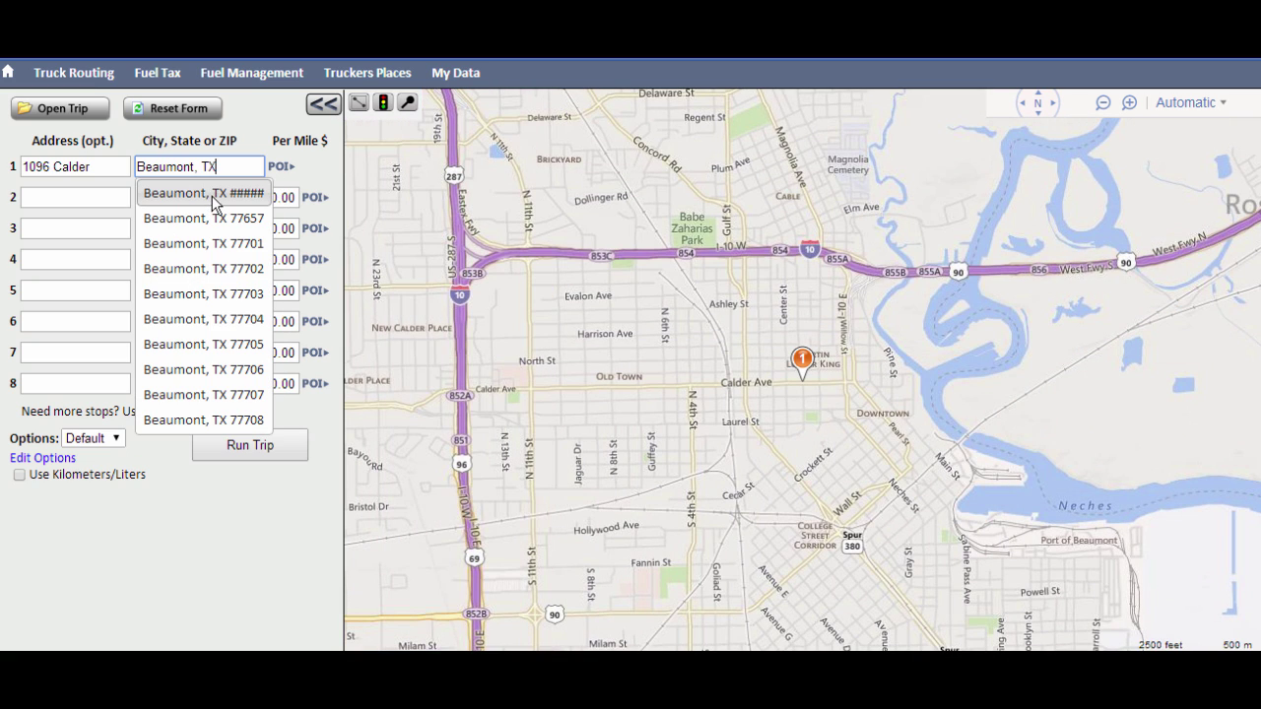
pyautogui.click(217, 194)
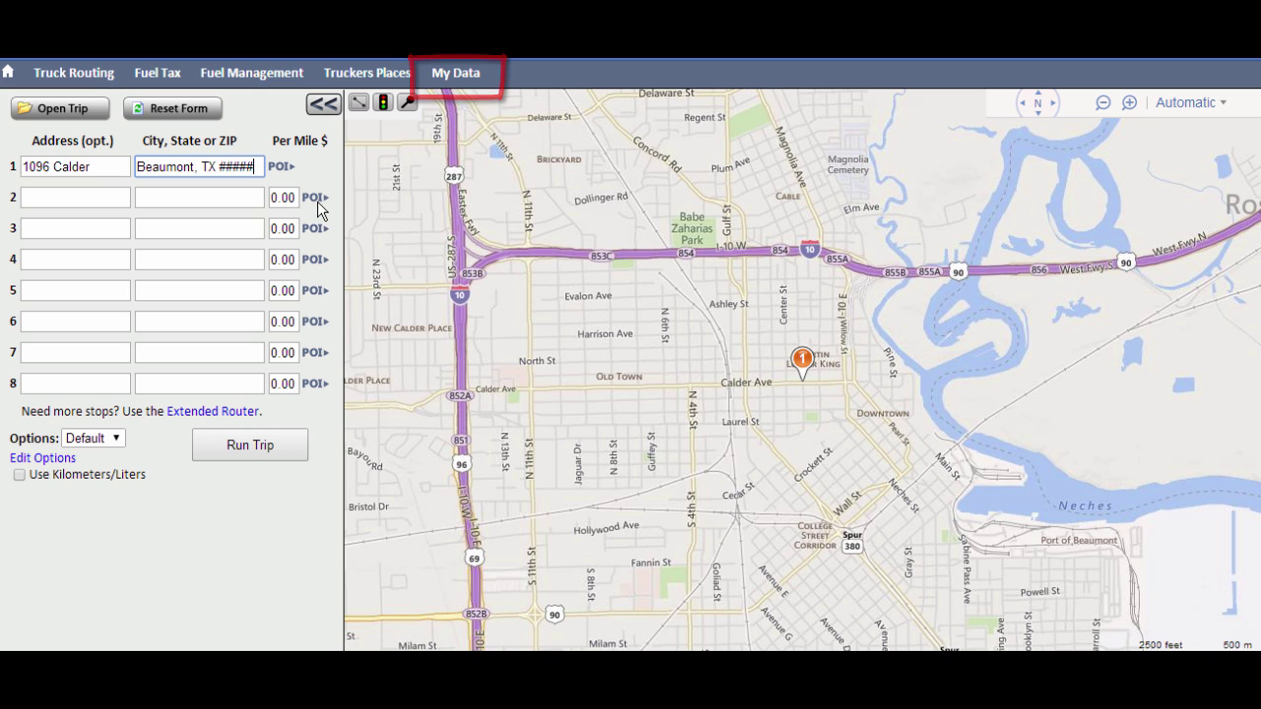
# Add Live Oak Warehouse from the saved Terminals group as stop 2 in Orange, TX 77630.
pyautogui.click(313, 198)
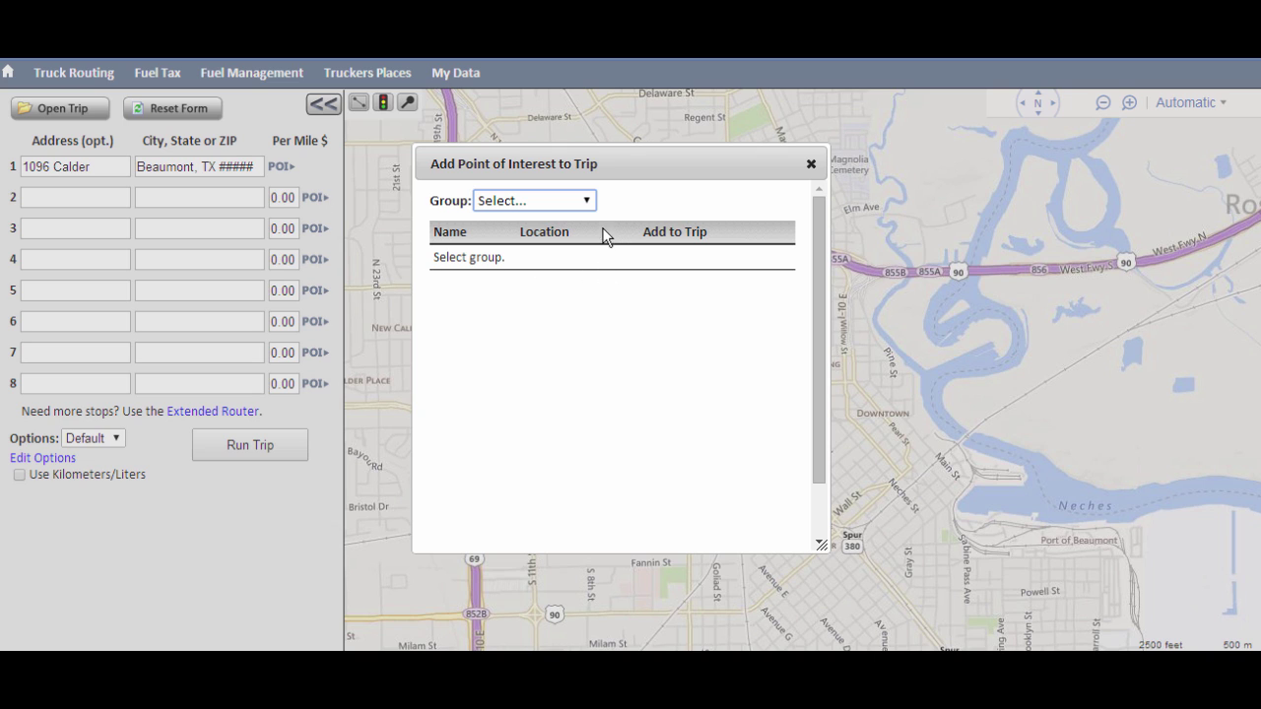
pyautogui.click(588, 202)
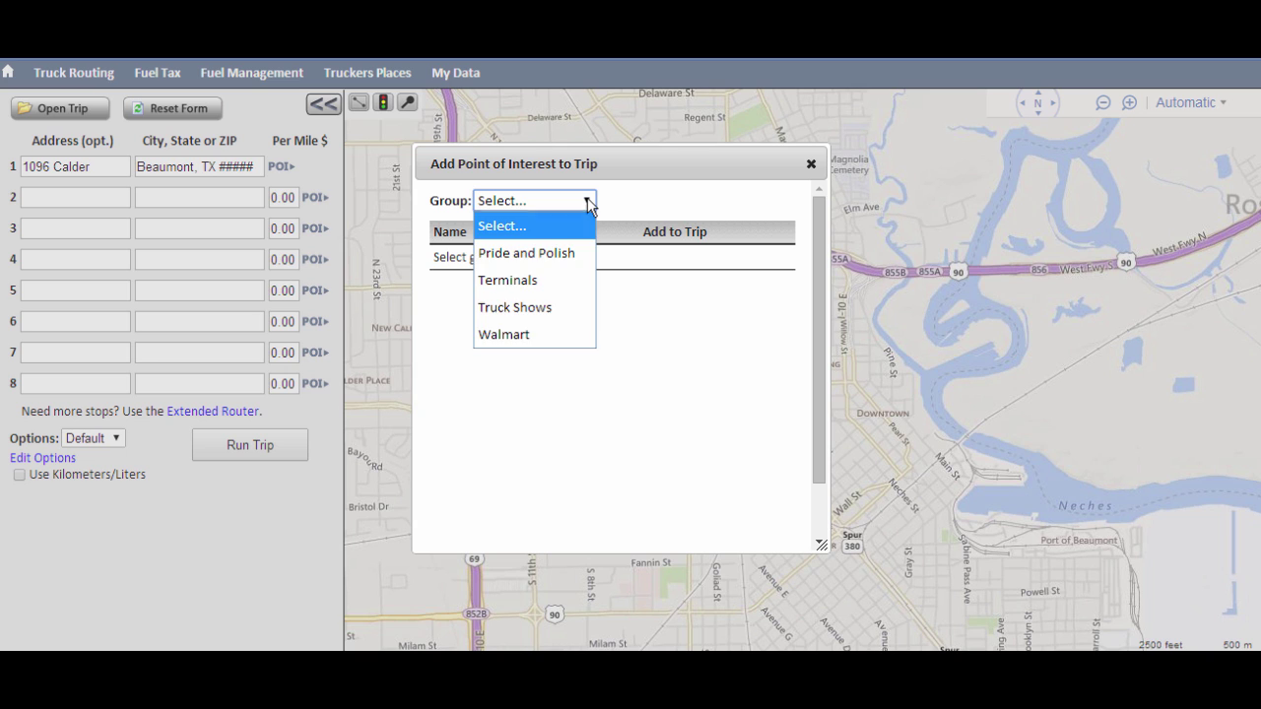
pyautogui.click(542, 288)
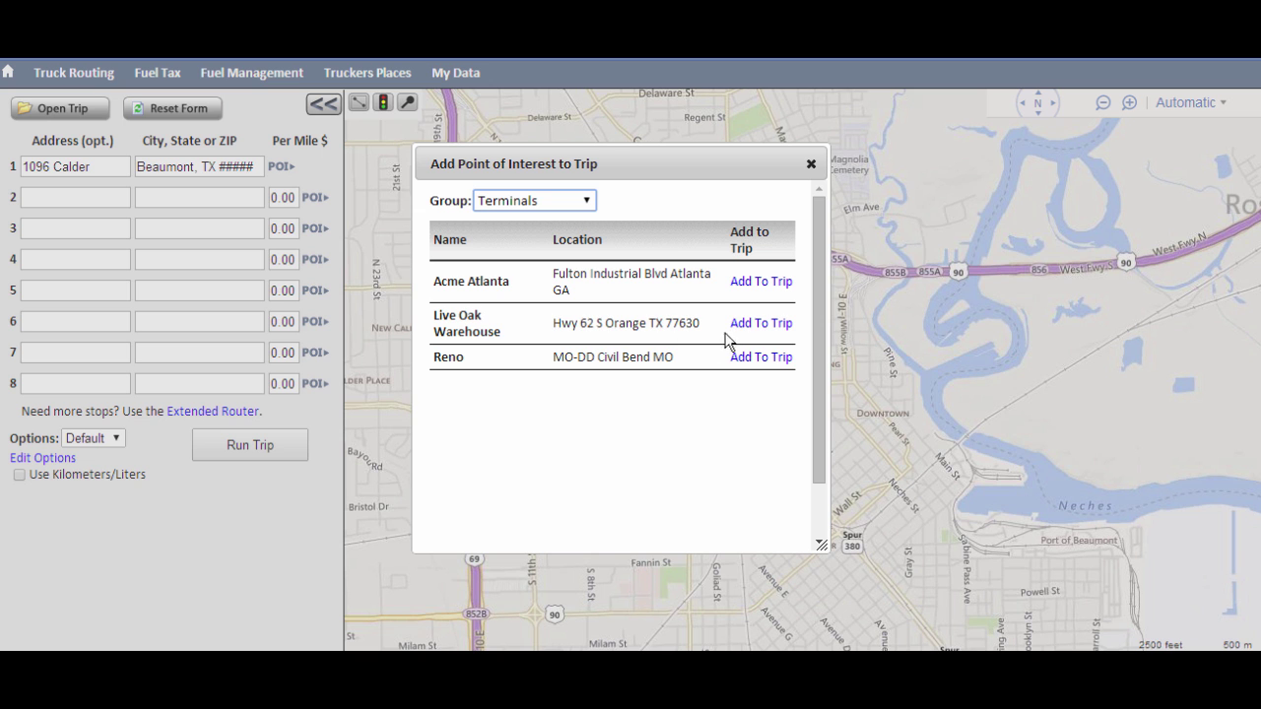
pyautogui.click(748, 324)
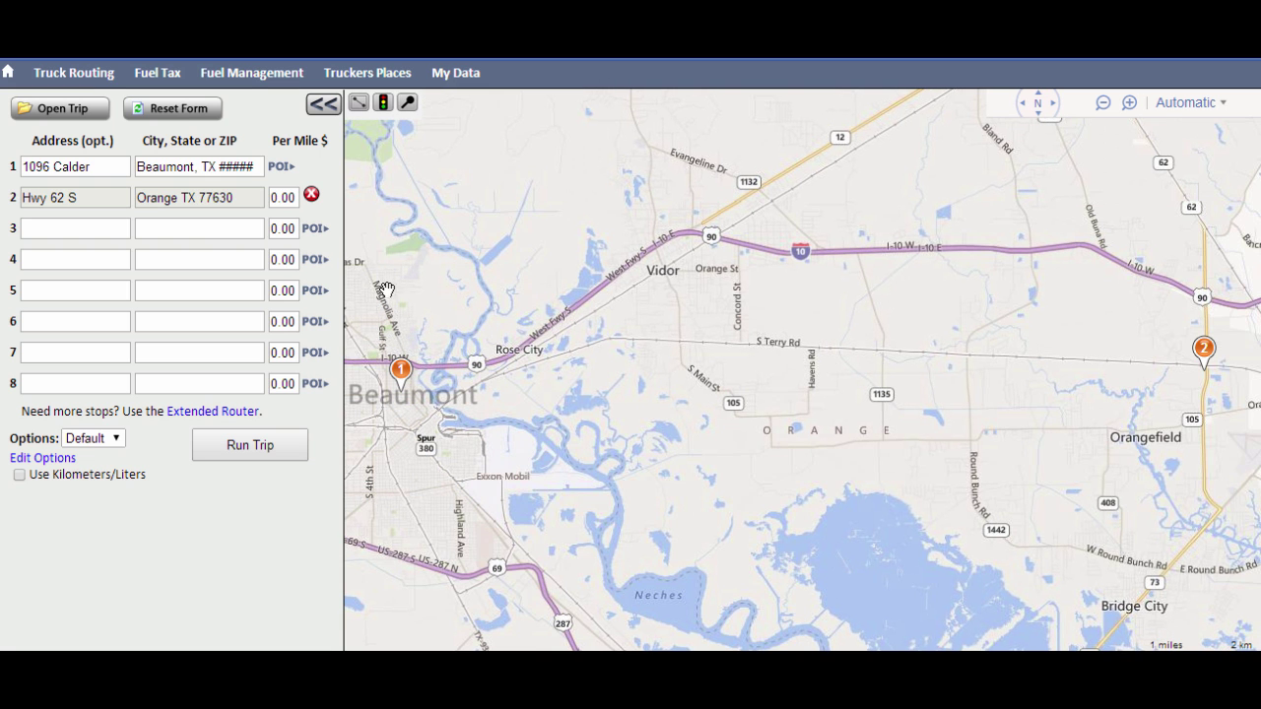
# Set the third stop to Fort Pierce, FL 34950 using its ZIP code.
pyautogui.click(183, 229)
pyautogui.write('345')
pyautogui.press('BackSpace')
pyautogui.write('950')
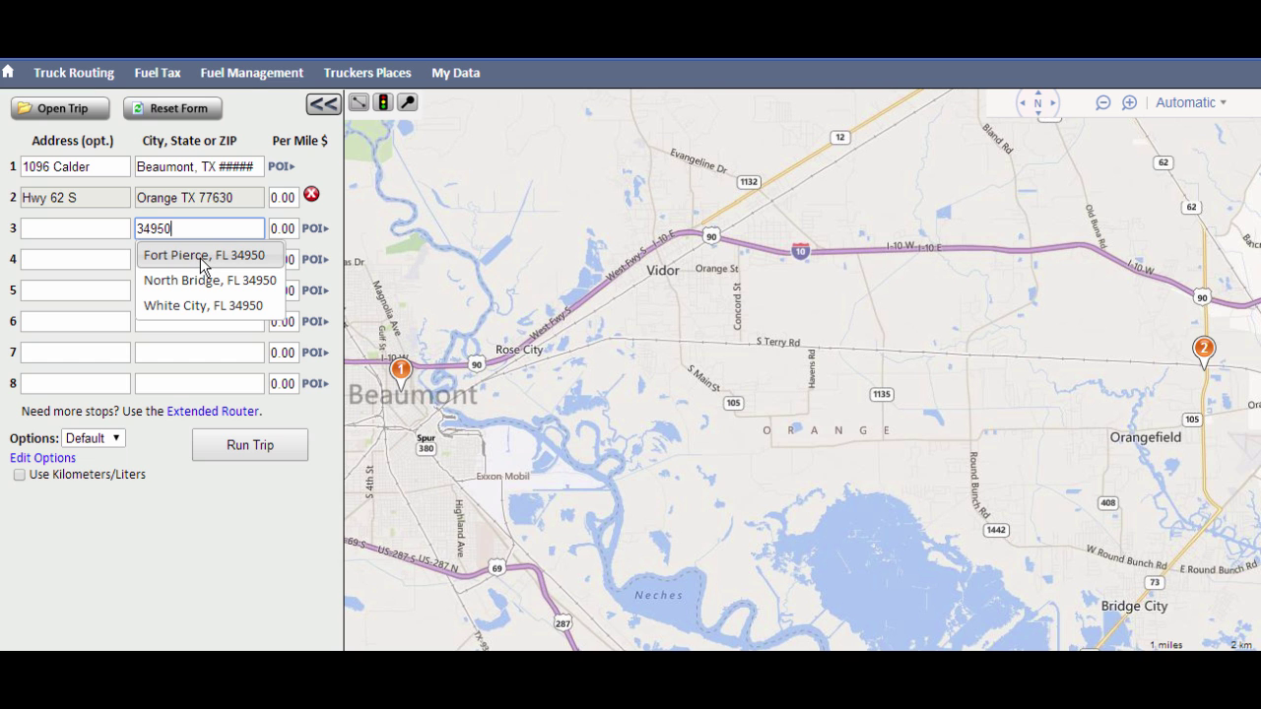
pyautogui.click(200, 257)
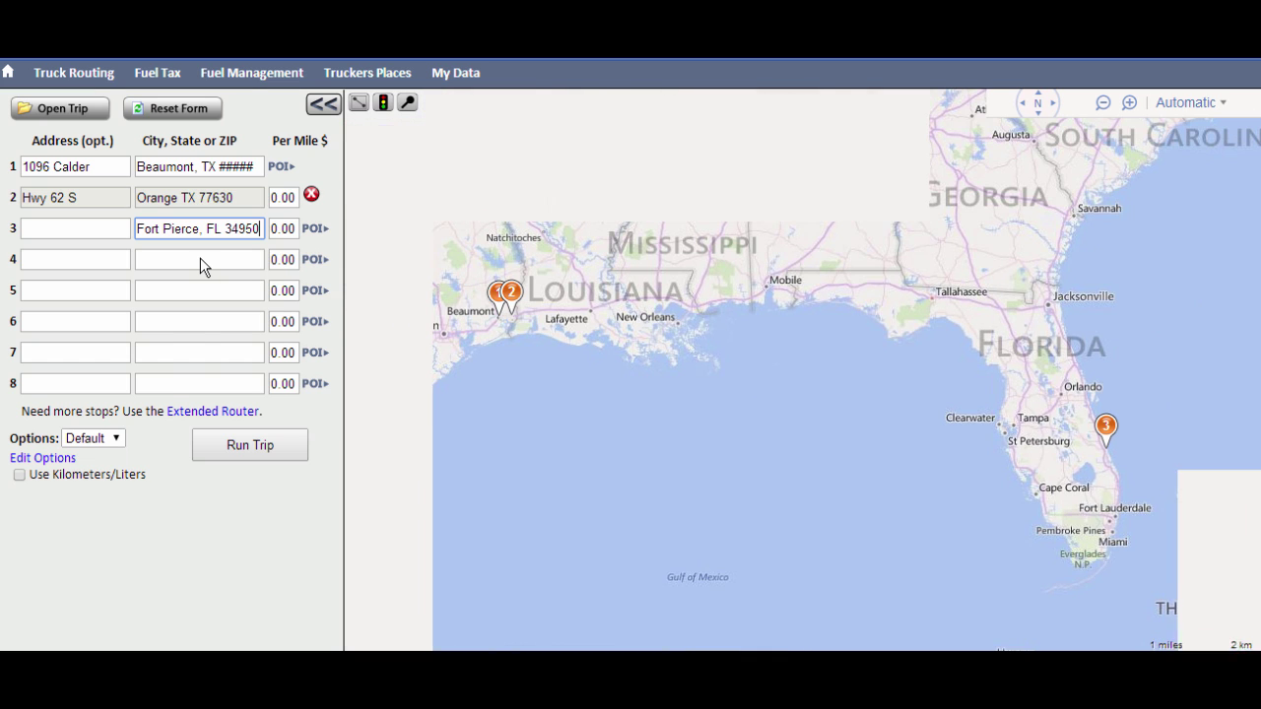
# Change the per-mile rate to 1.91 and run the trip.
pyautogui.click(295, 229)
pyautogui.press('BackSpace')
pyautogui.press('BackSpace')
pyautogui.press('BackSpace')
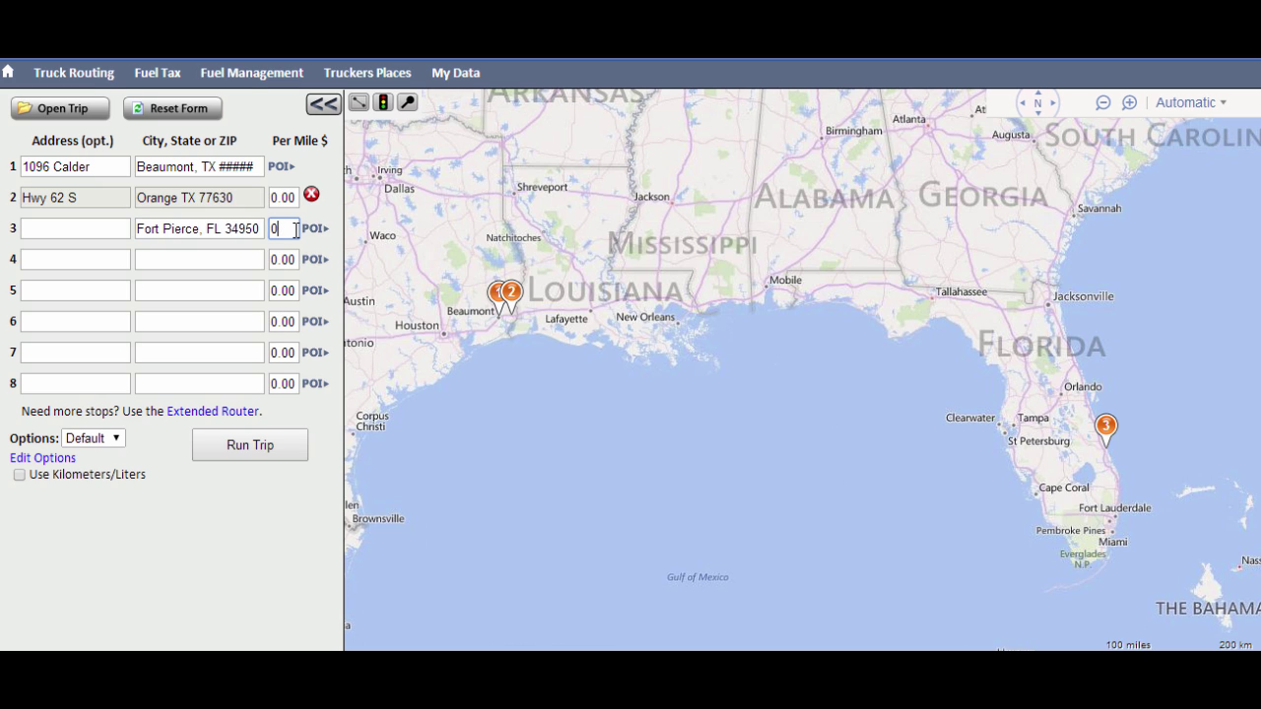
pyautogui.press('BackSpace')
pyautogui.write('1.91')
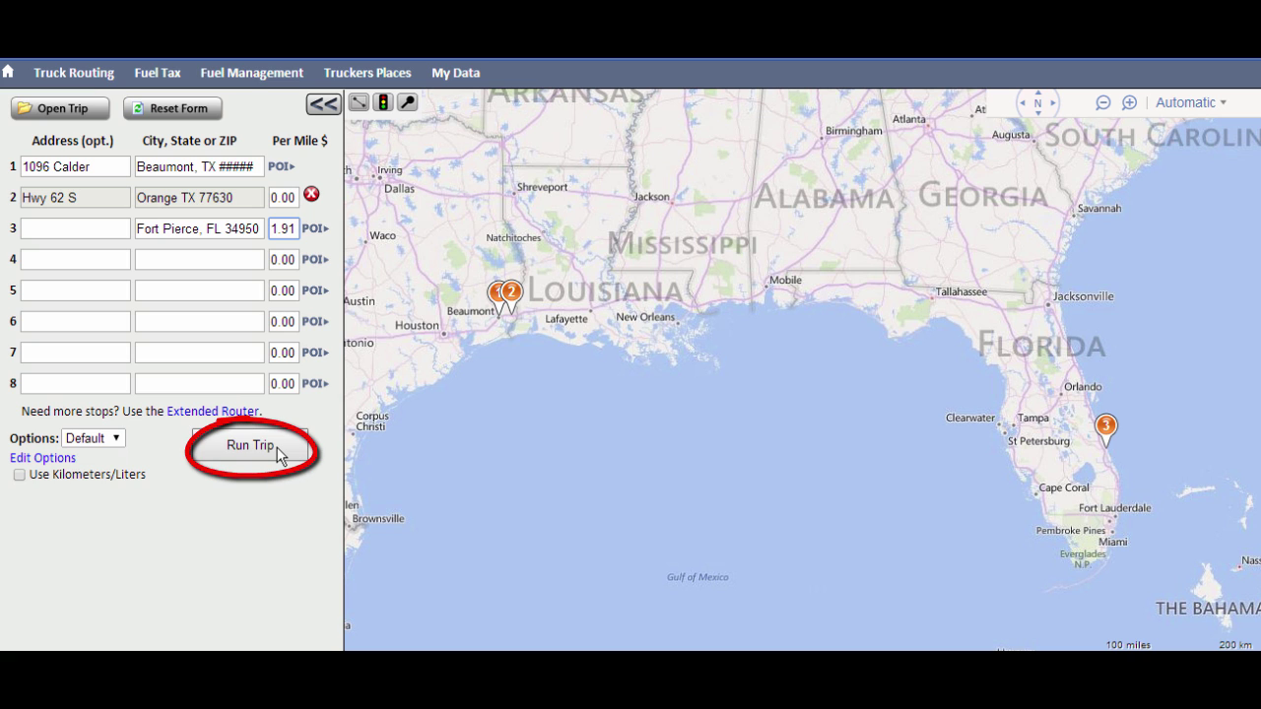
pyautogui.click(245, 447)
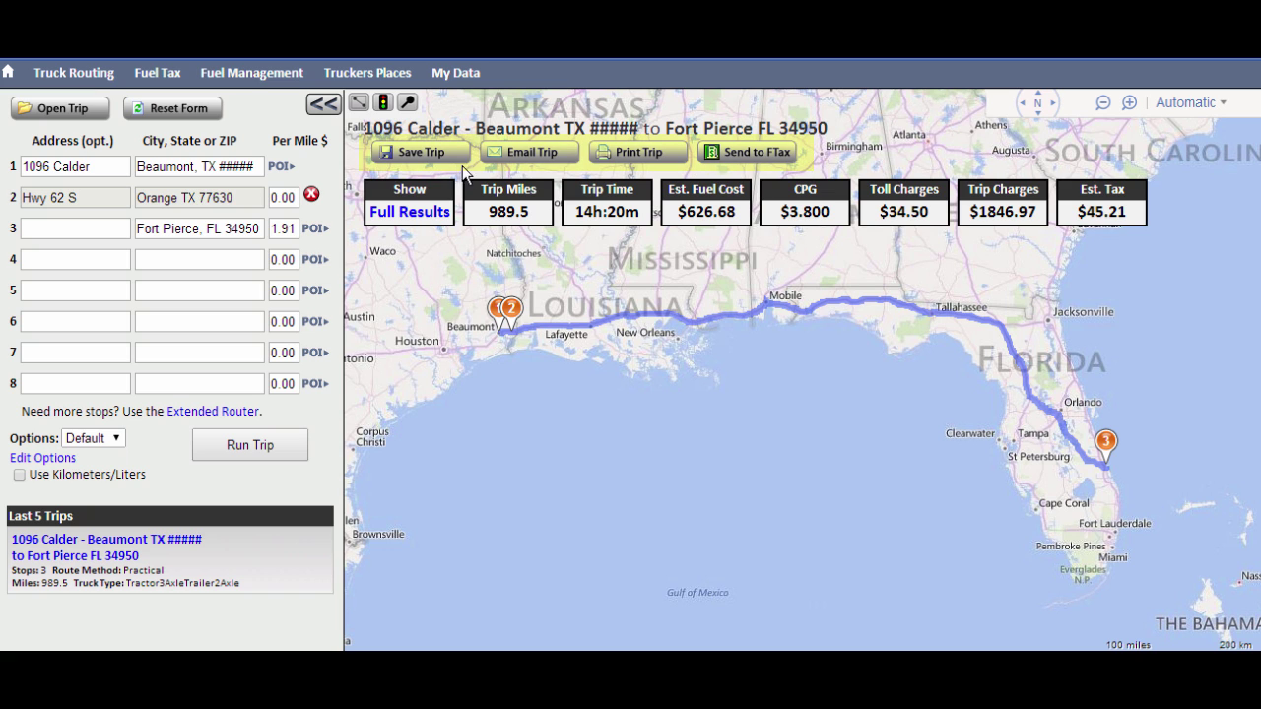
# Open the Print Trip options for the calculated 989.5-mile route.
pyautogui.click(619, 160)
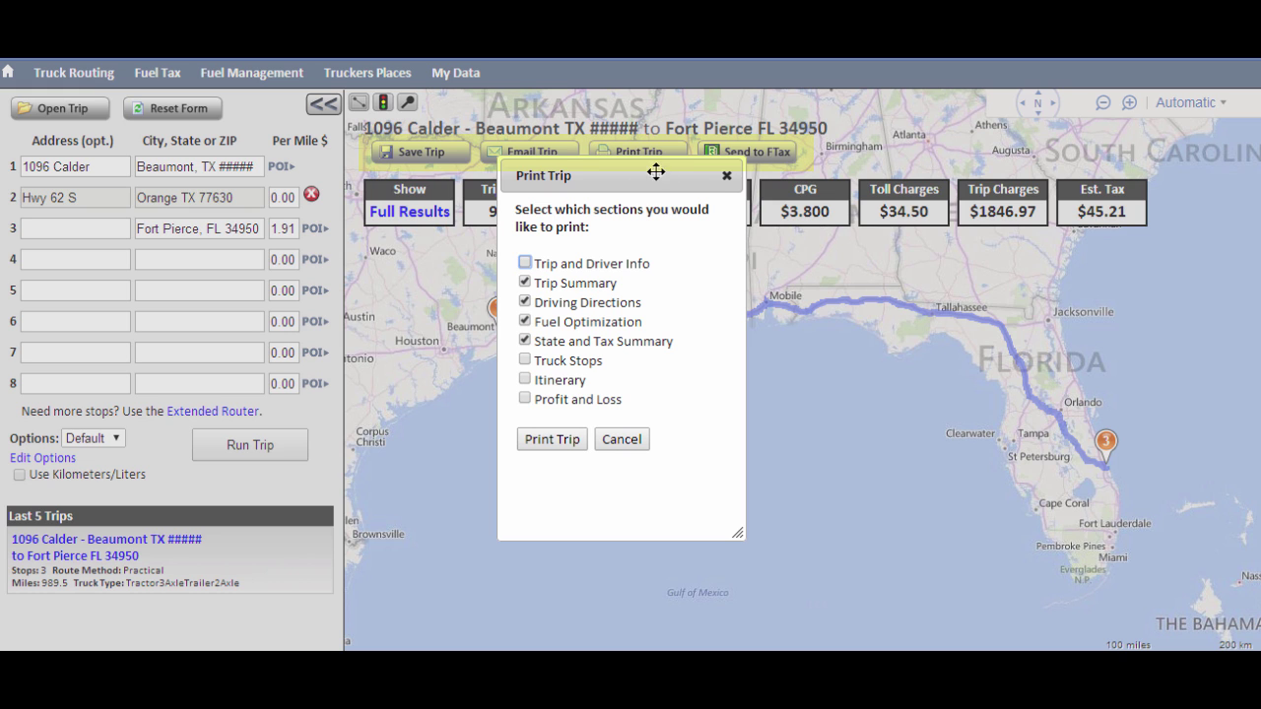
# Close the Print Trip dialog without printing.
pyautogui.click(727, 179)
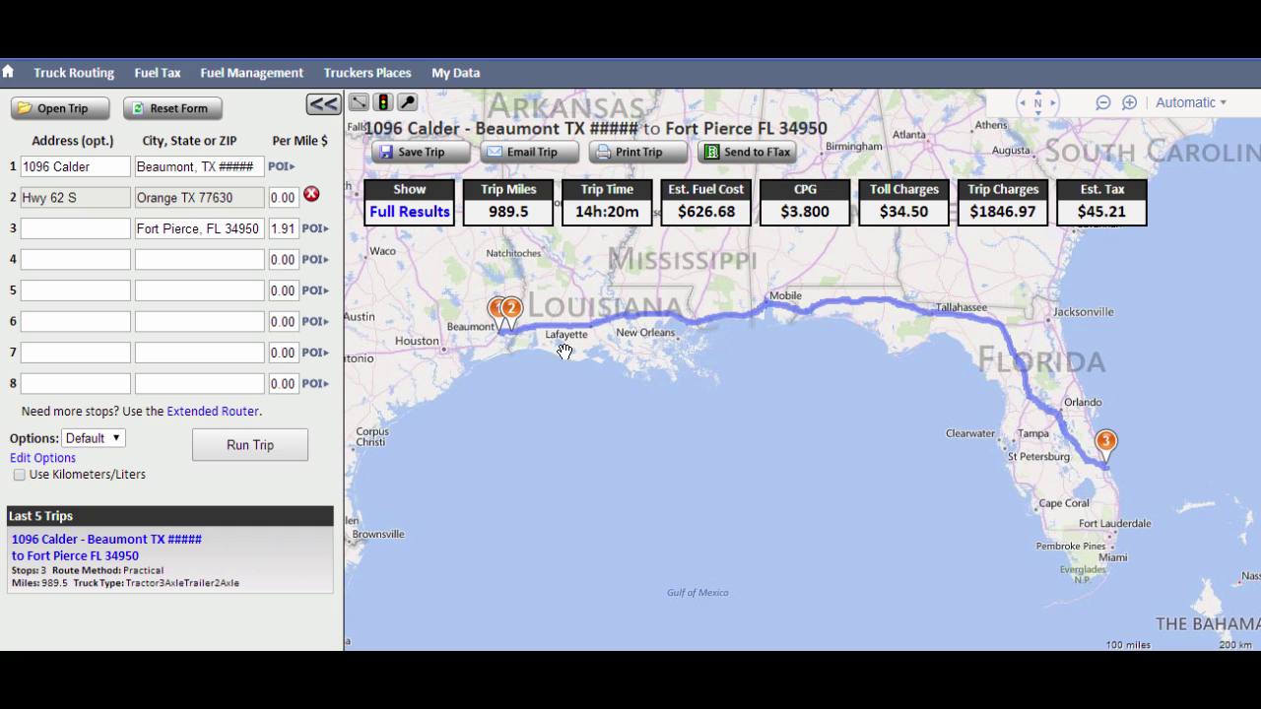
pyautogui.click(405, 219)
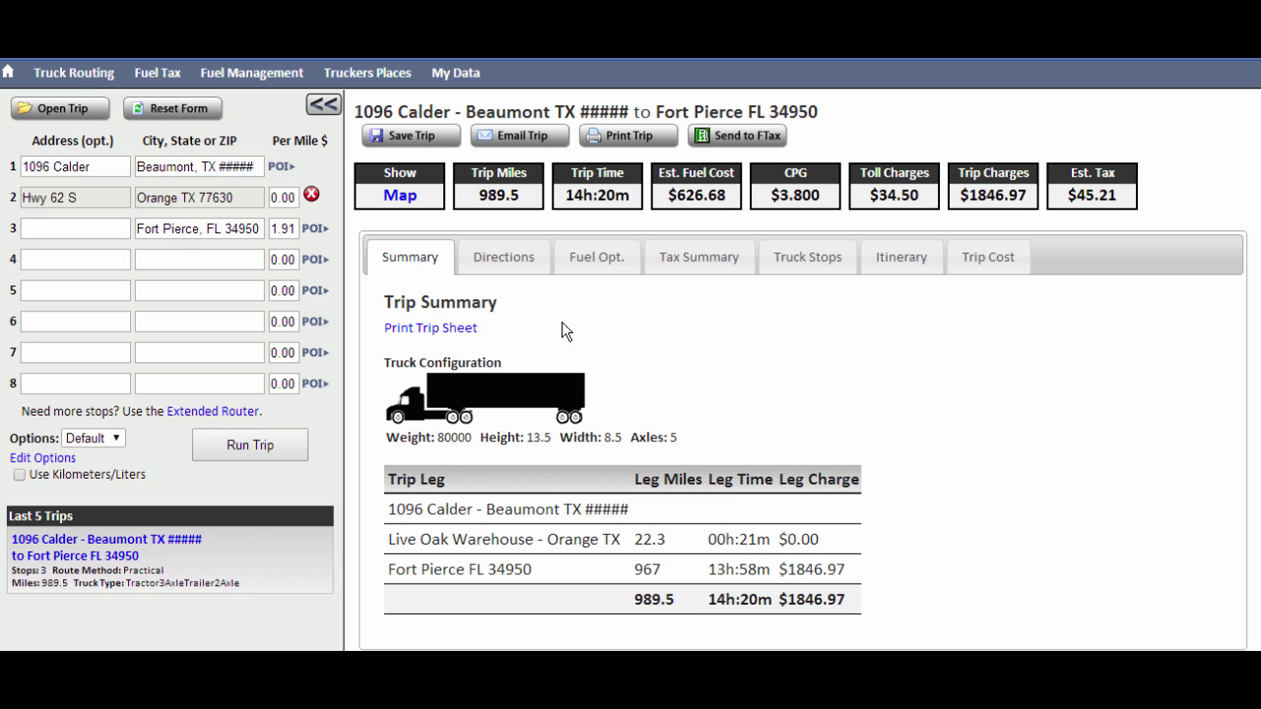
pyautogui.click(511, 259)
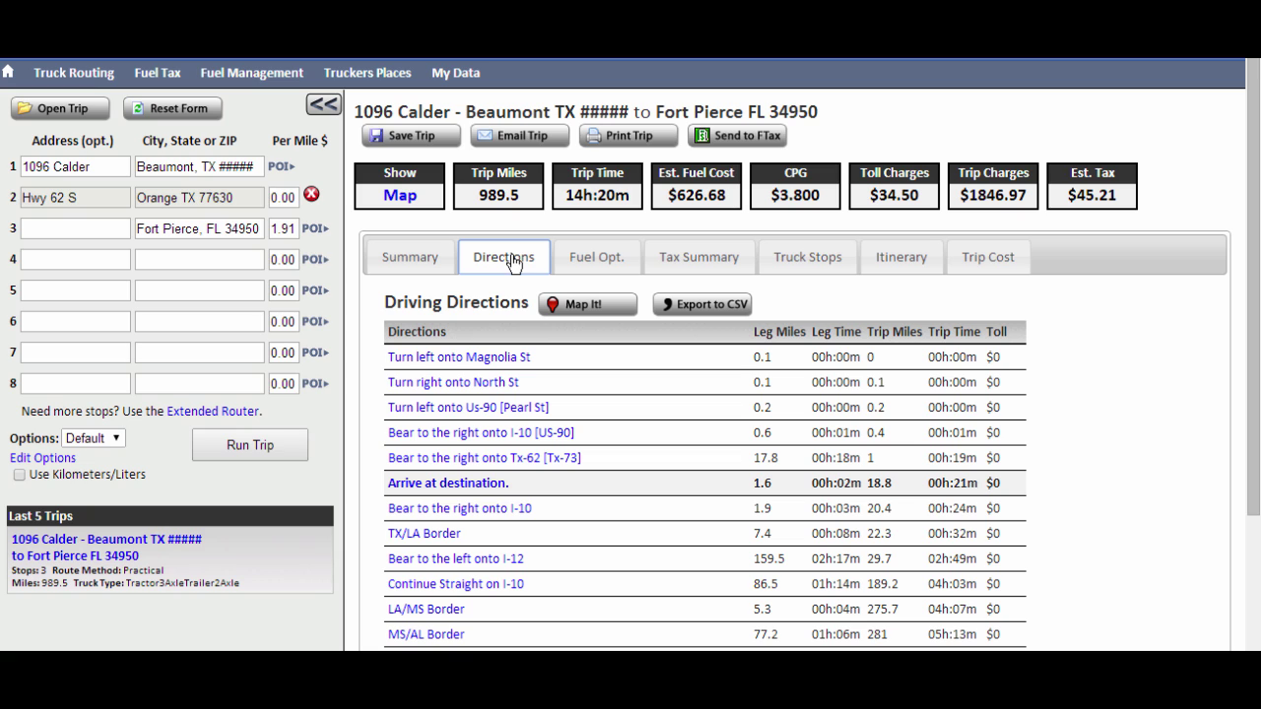
pyautogui.click(589, 269)
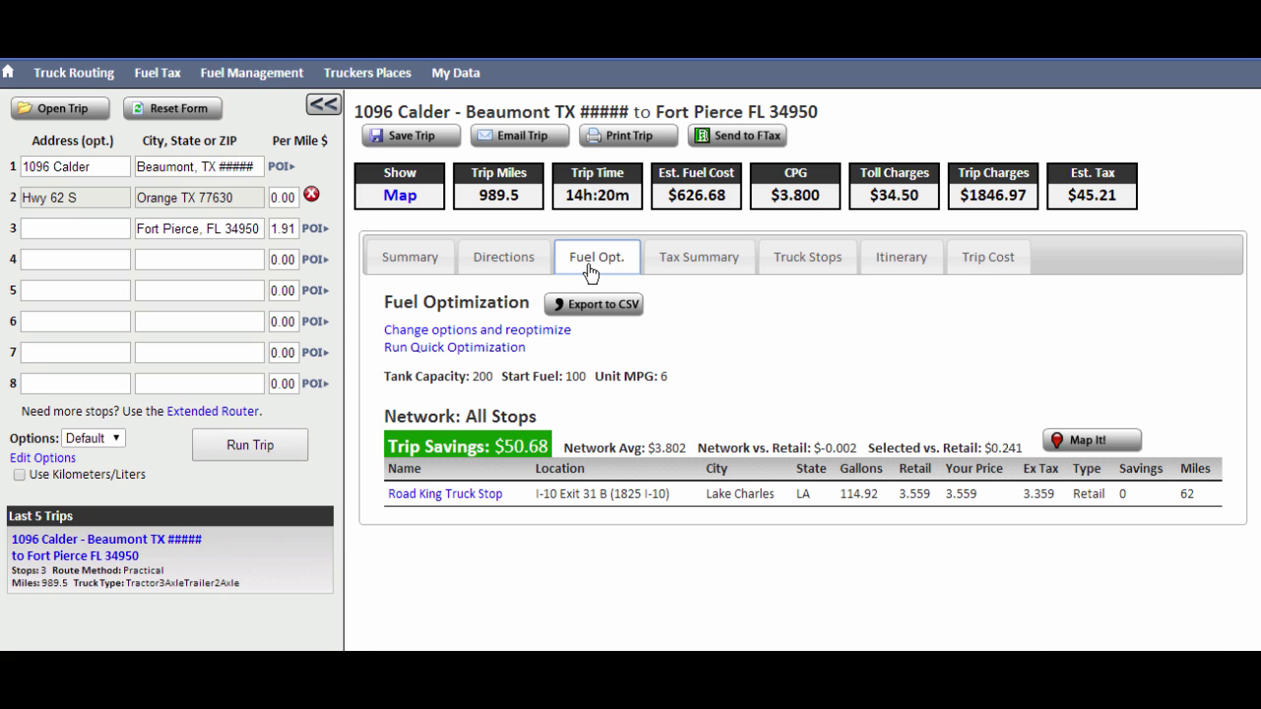
pyautogui.click(697, 271)
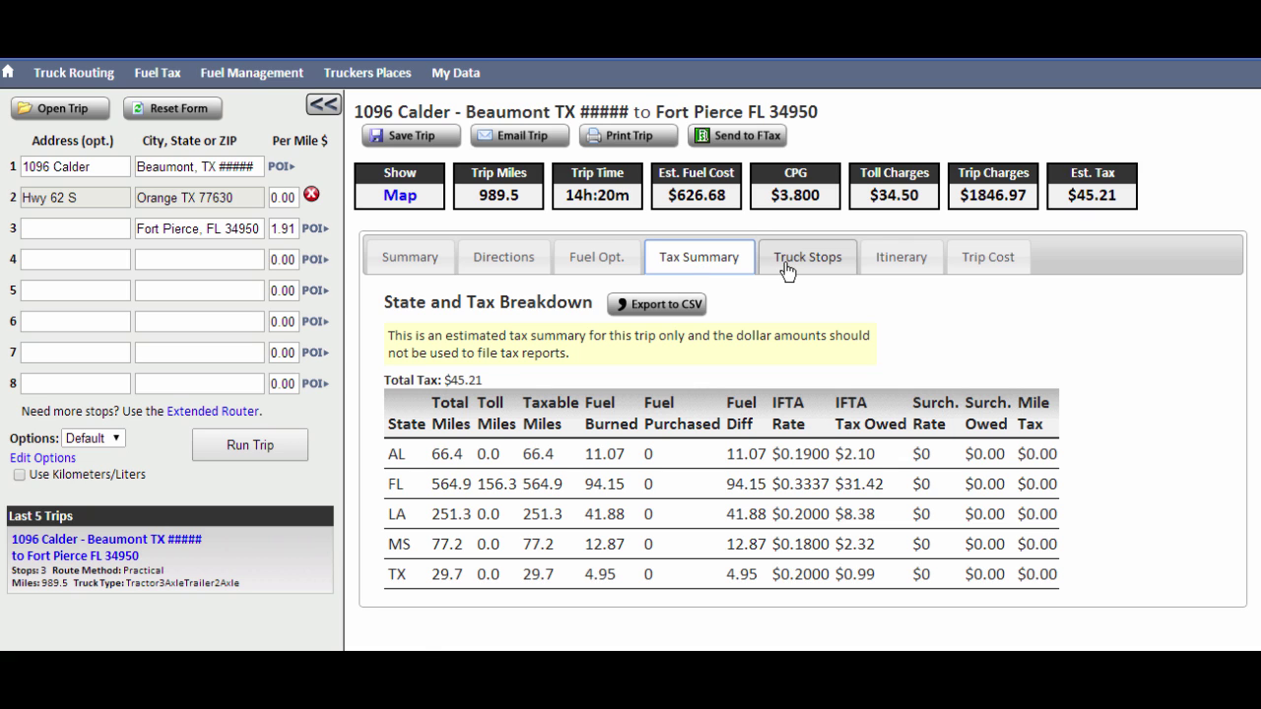
pyautogui.click(786, 268)
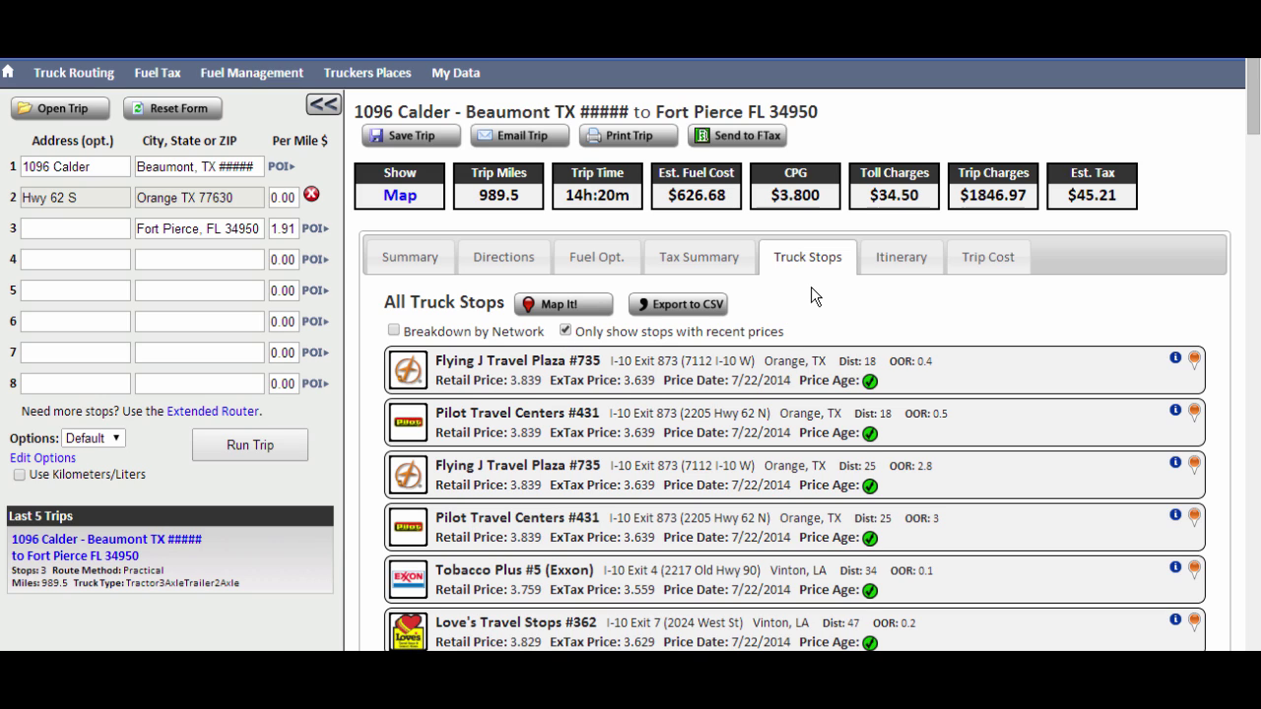
pyautogui.click(889, 268)
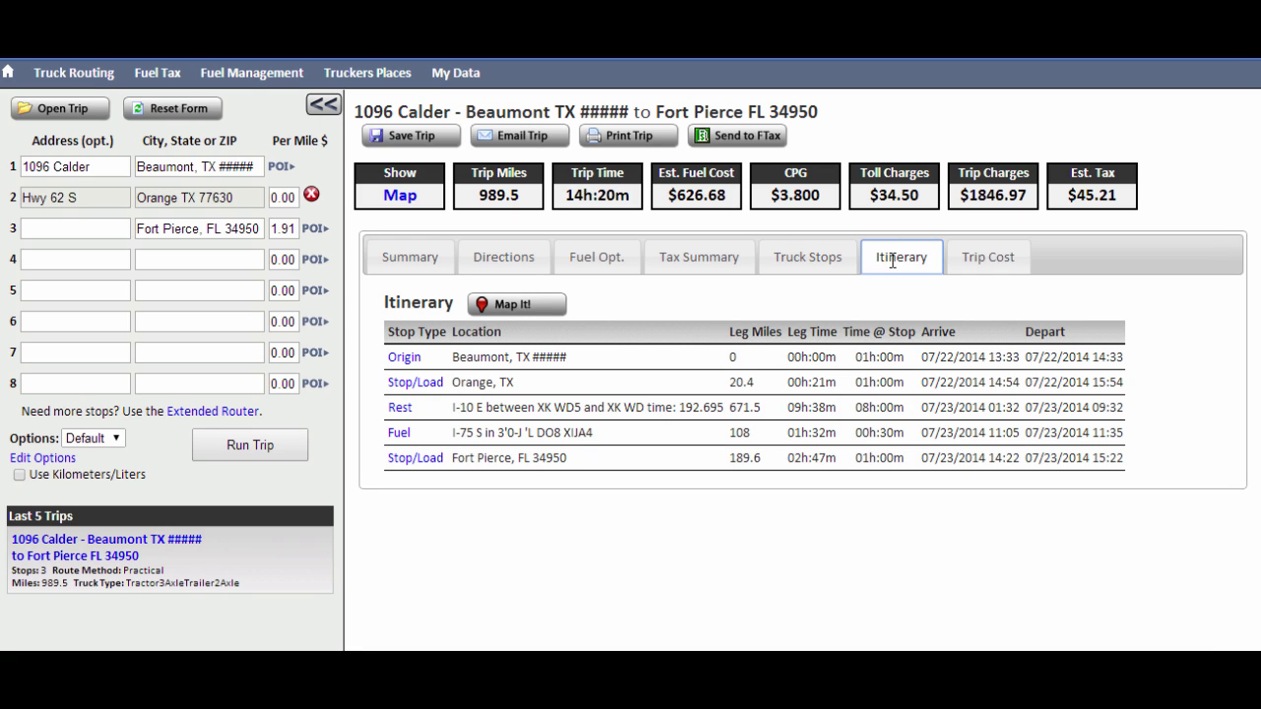
pyautogui.click(970, 264)
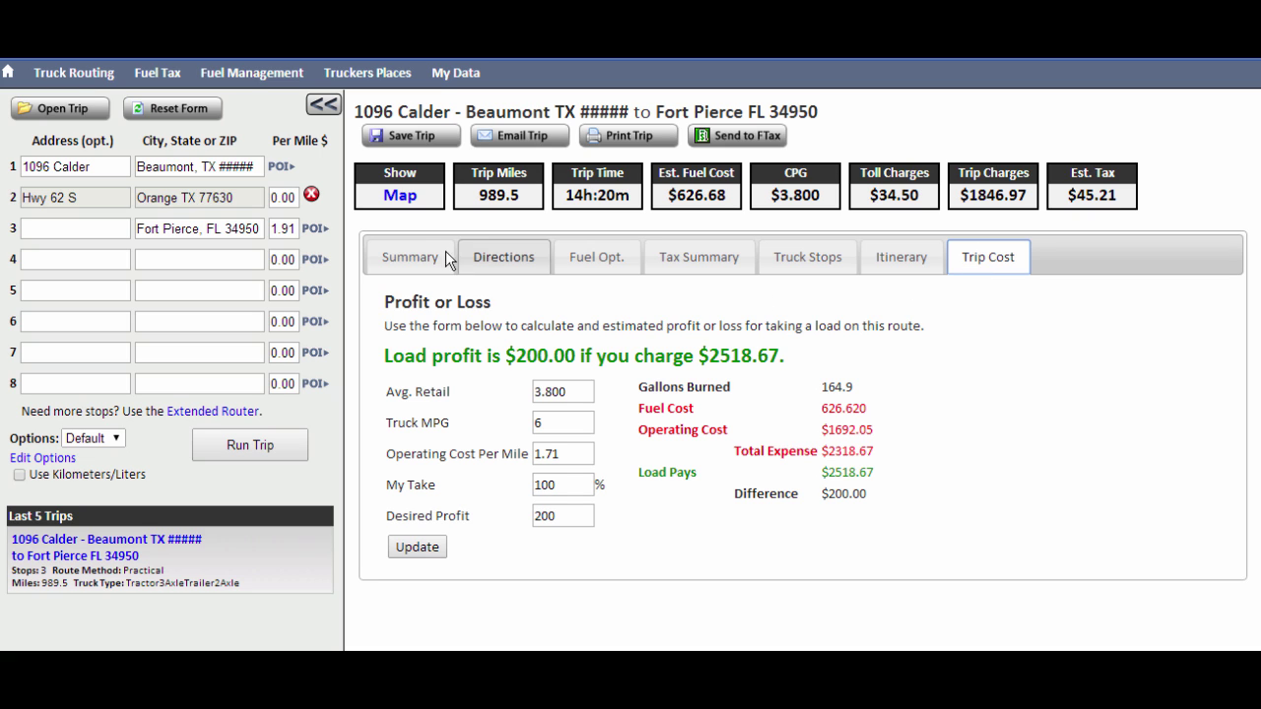
pyautogui.click(394, 197)
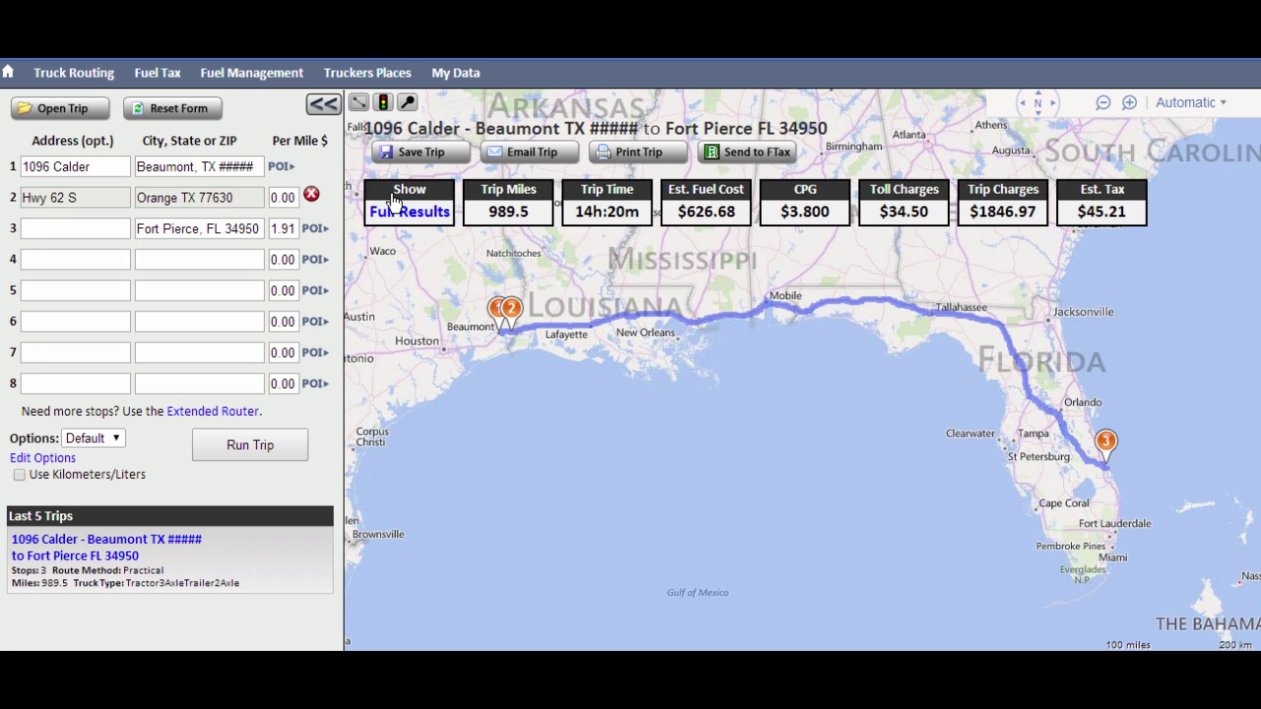